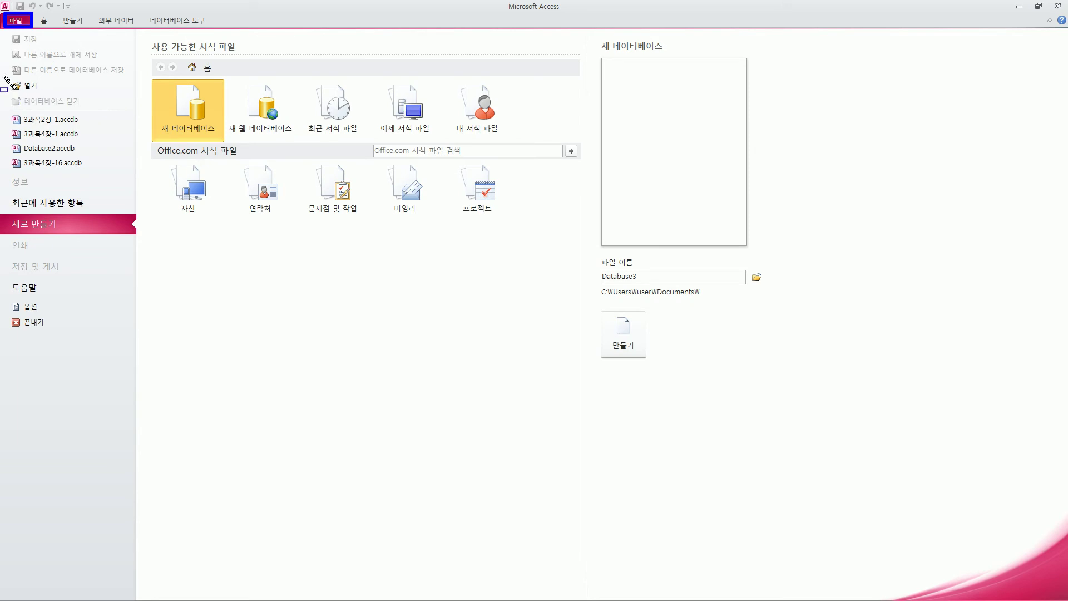
Open the database 3과목2장-1 from the folder C:\길벗컴활1급필기\3과목.
left_click(27, 88)
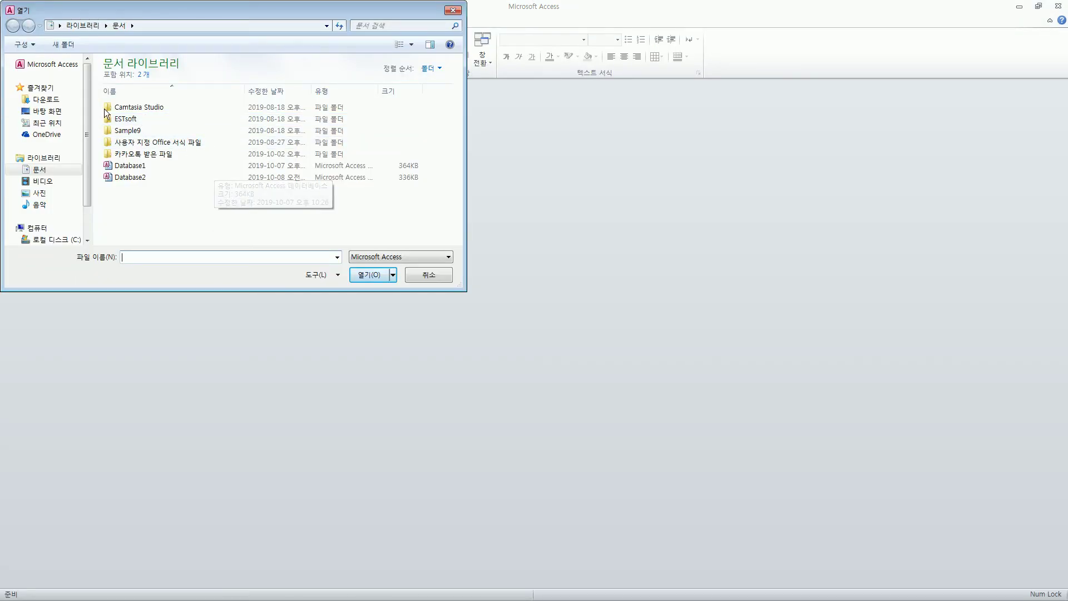
left_click(64, 241)
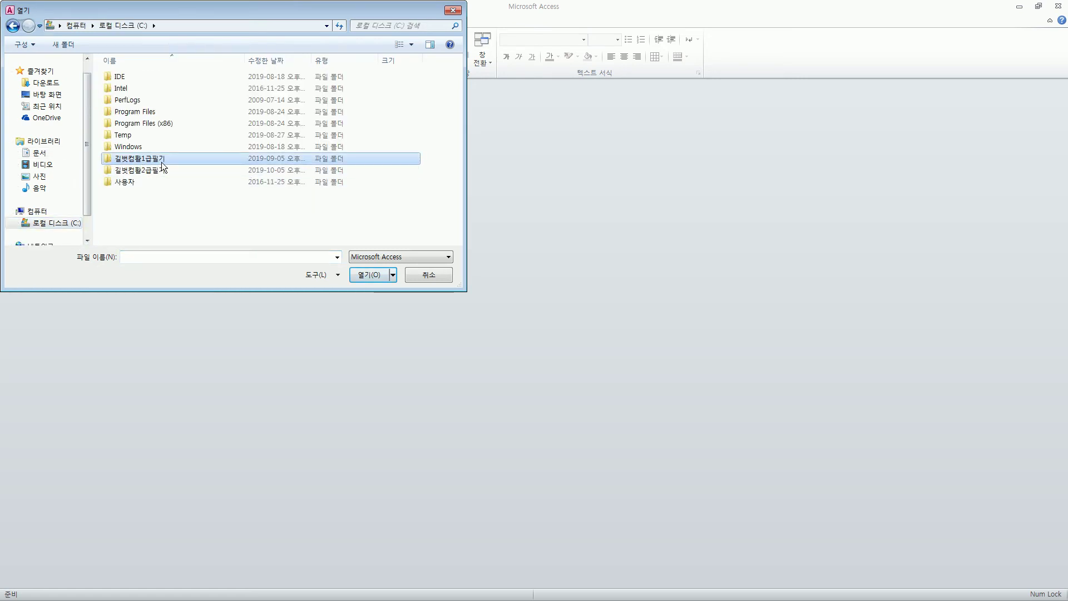
double_click(166, 159)
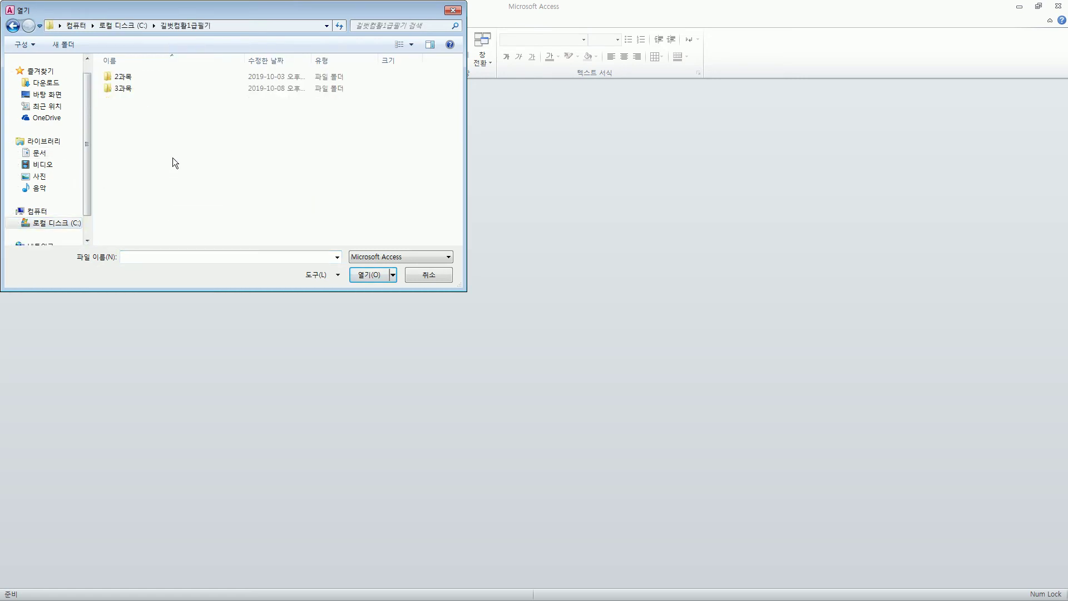
double_click(123, 89)
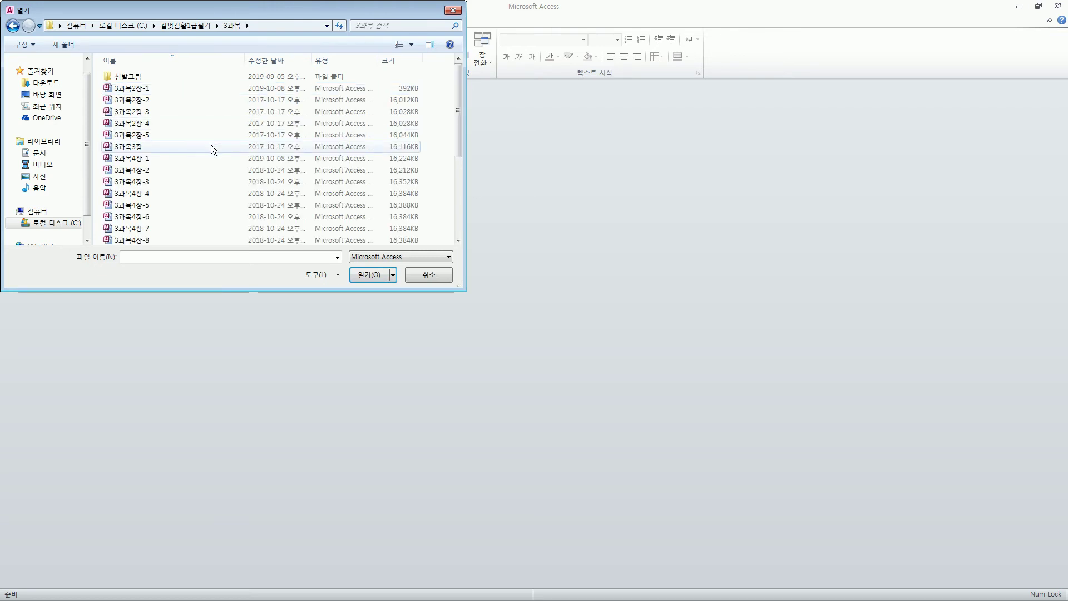
left_click(162, 92)
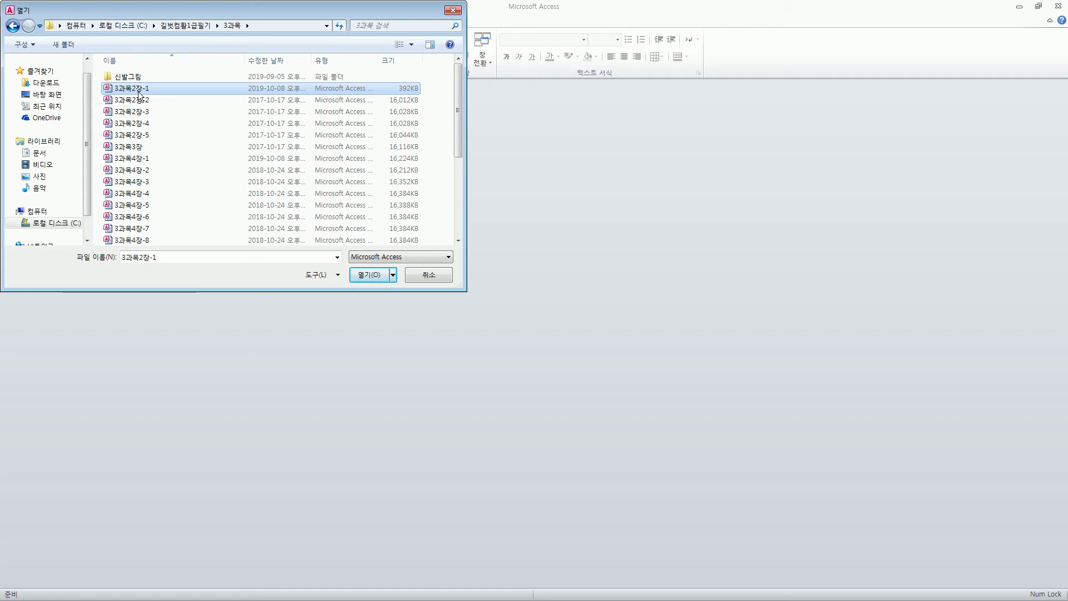
left_click(368, 274)
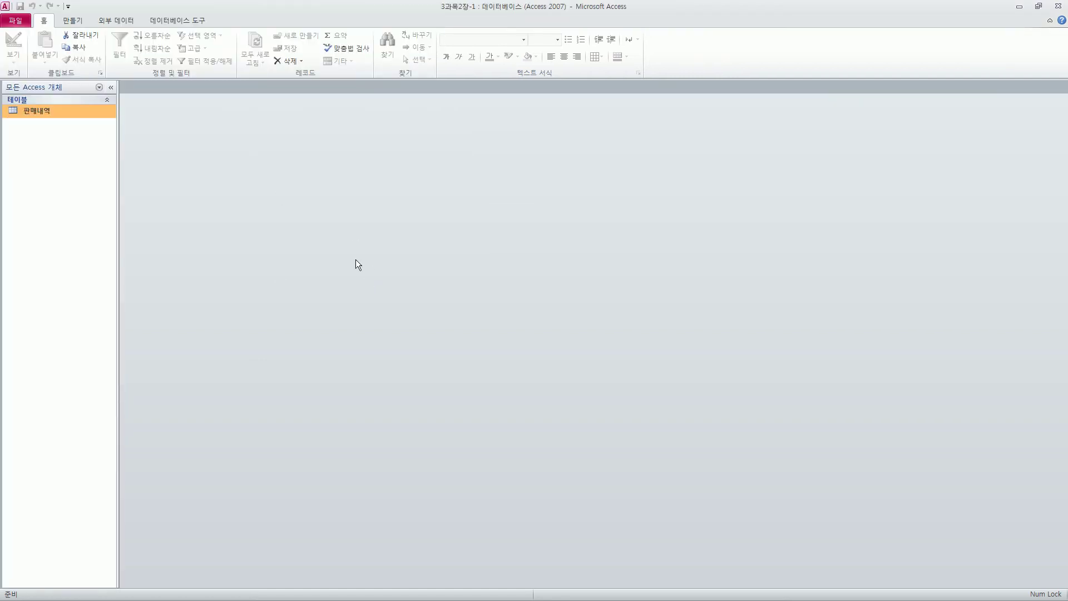
Open the 판매내역 table and switch it to design view.
key("ctrl+2")
left_click_drag(5, 104, 55, 118)
key("Escape")
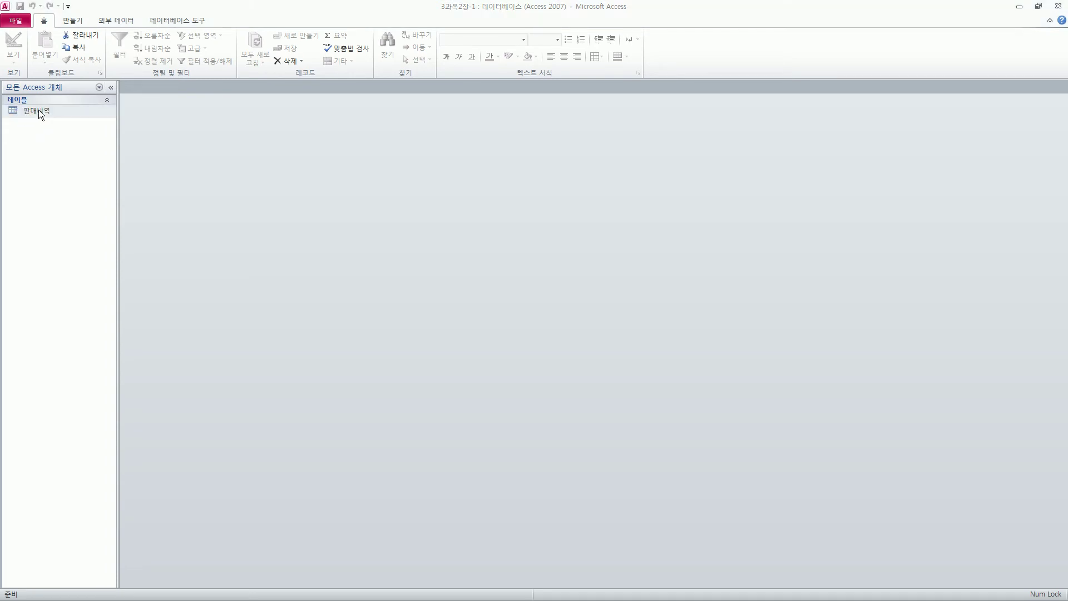
double_click(38, 110)
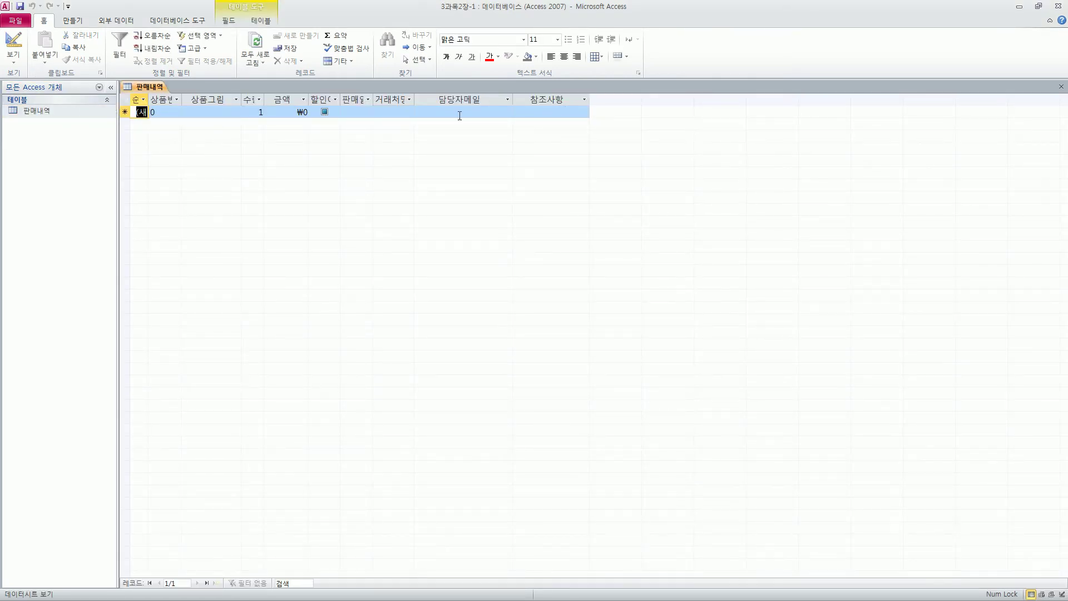
left_click(13, 43)
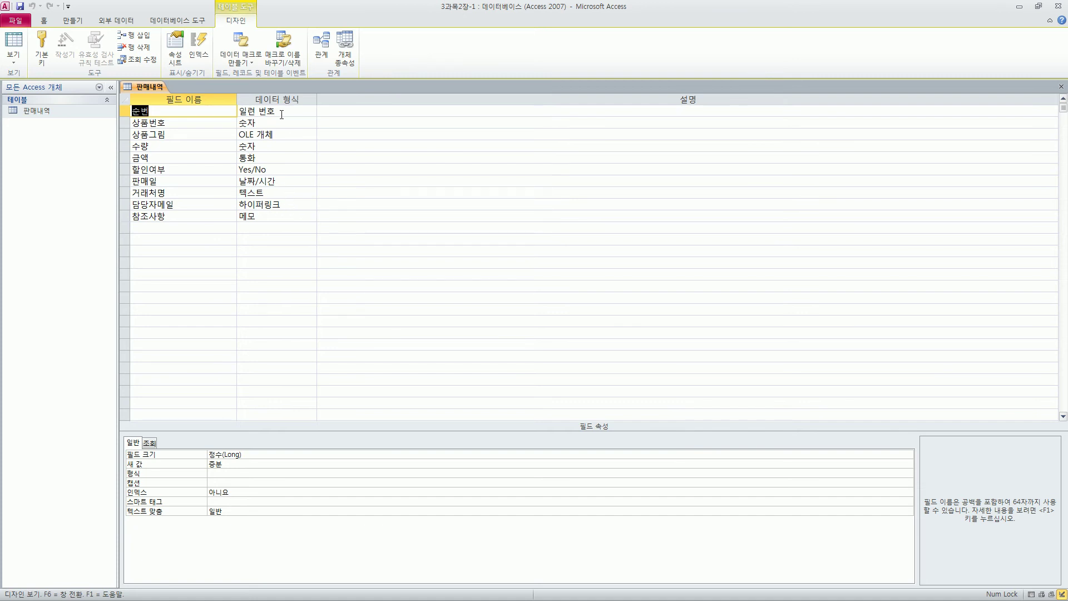
Examine the available data types and the lookup display control options for the 거래처명 field.
left_click(188, 193)
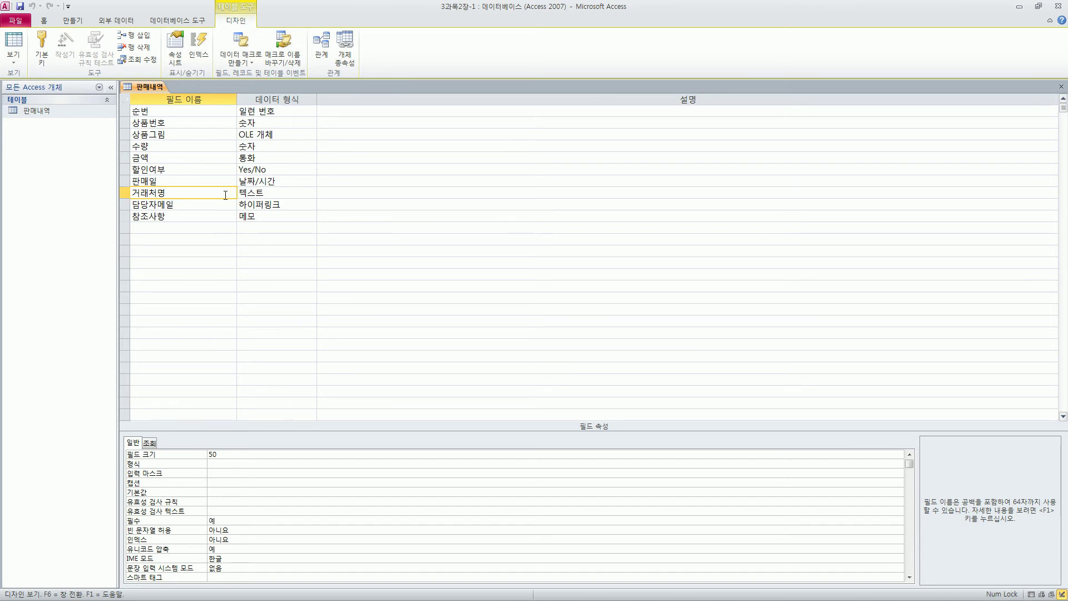
left_click(268, 191)
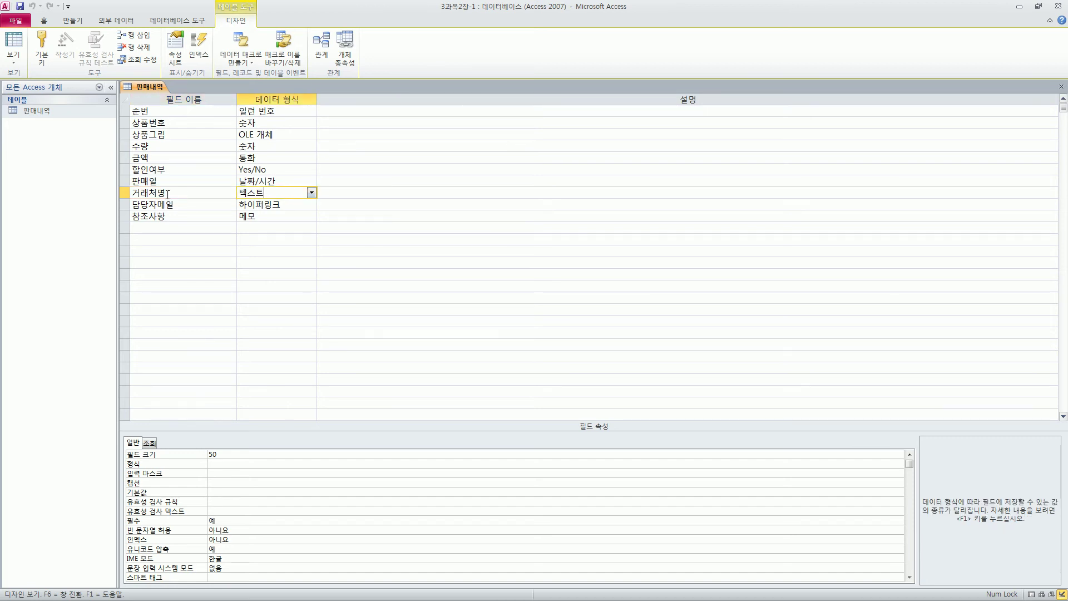
left_click(312, 192)
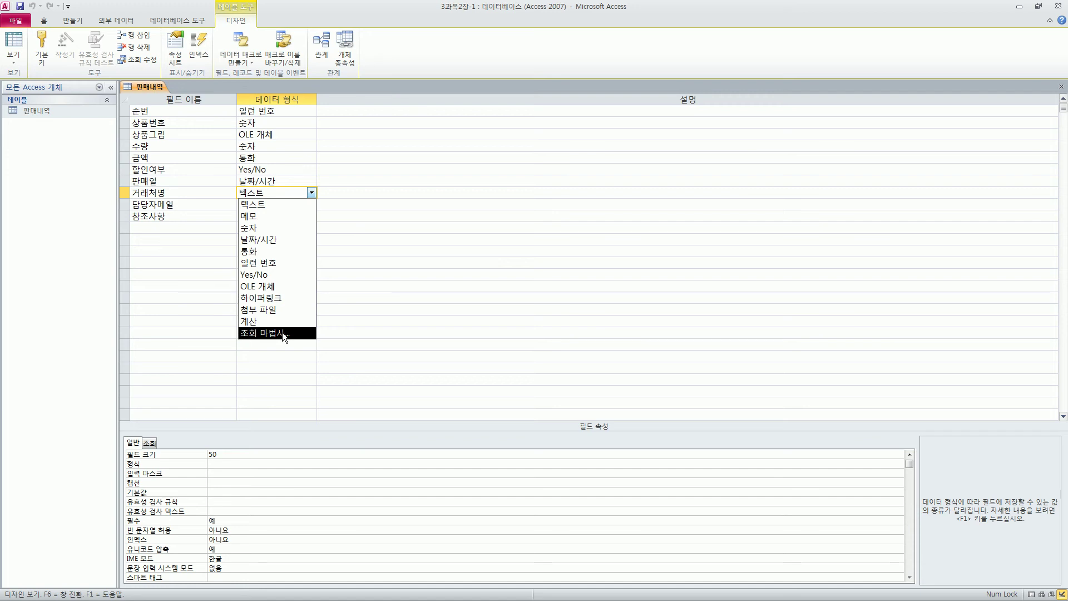
left_click(168, 193)
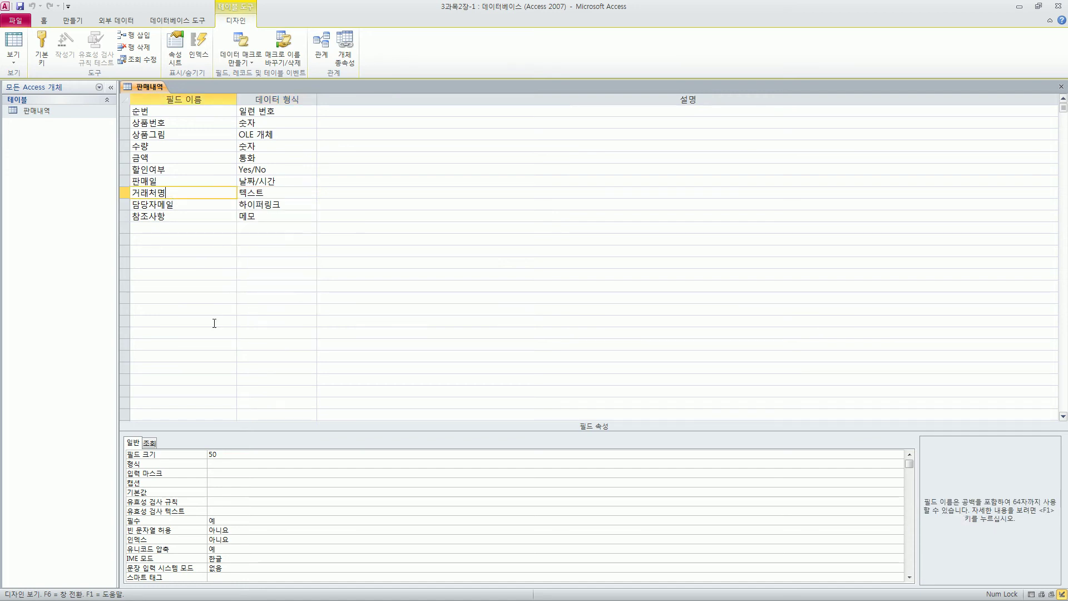
left_click(150, 444)
left_click(252, 455)
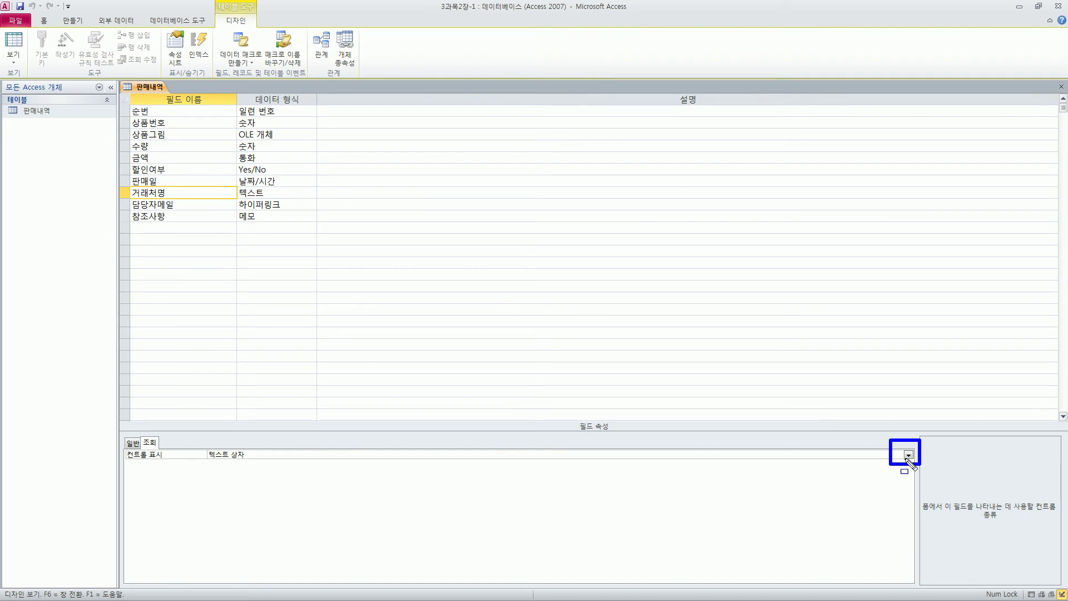
left_click(907, 456)
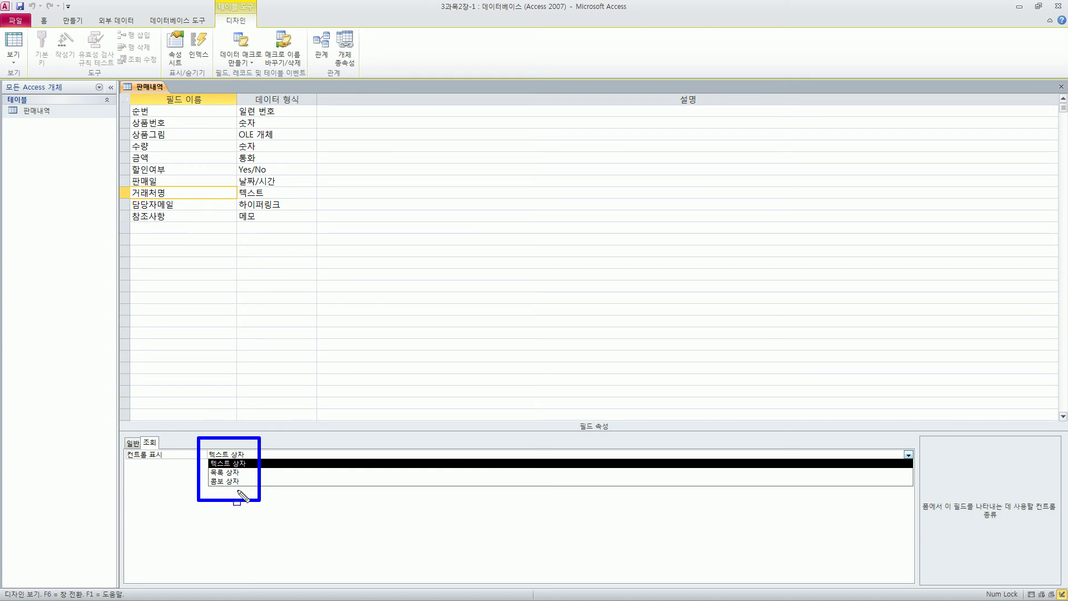
left_click(301, 191)
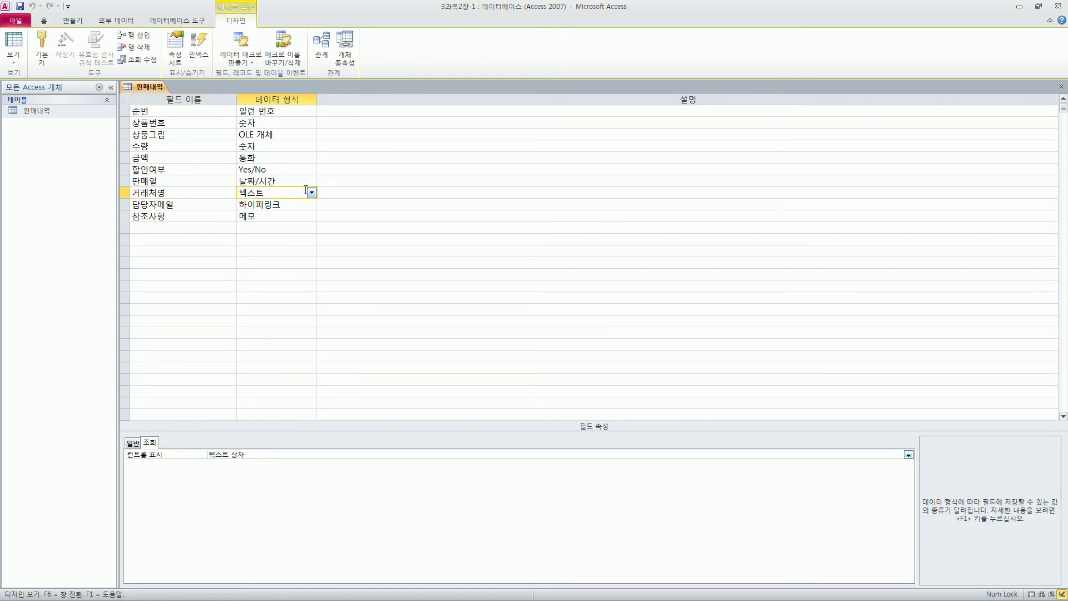
left_click(311, 192)
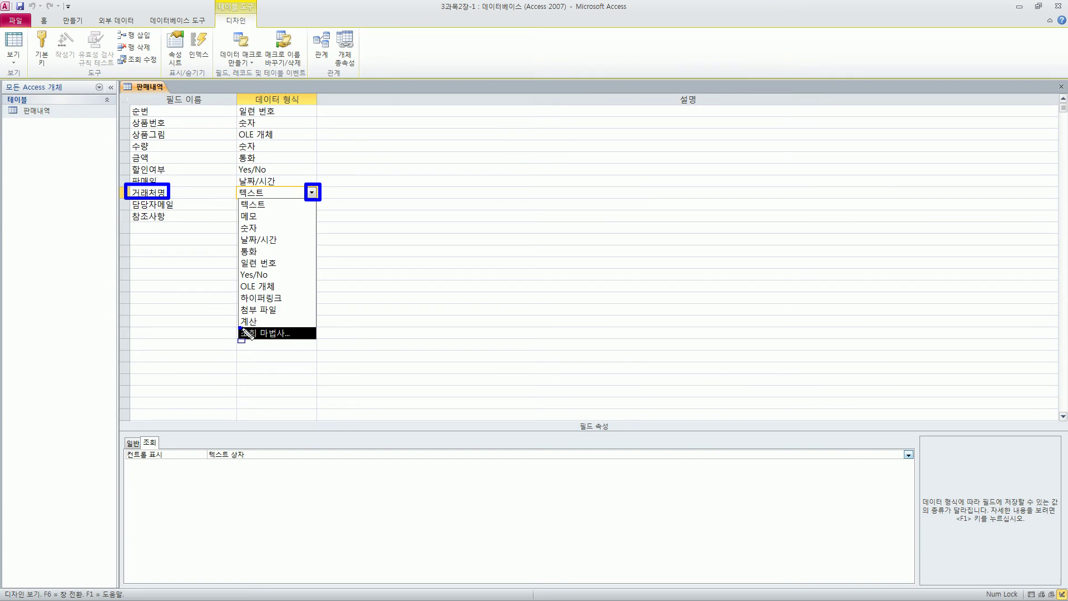
left_click(143, 193)
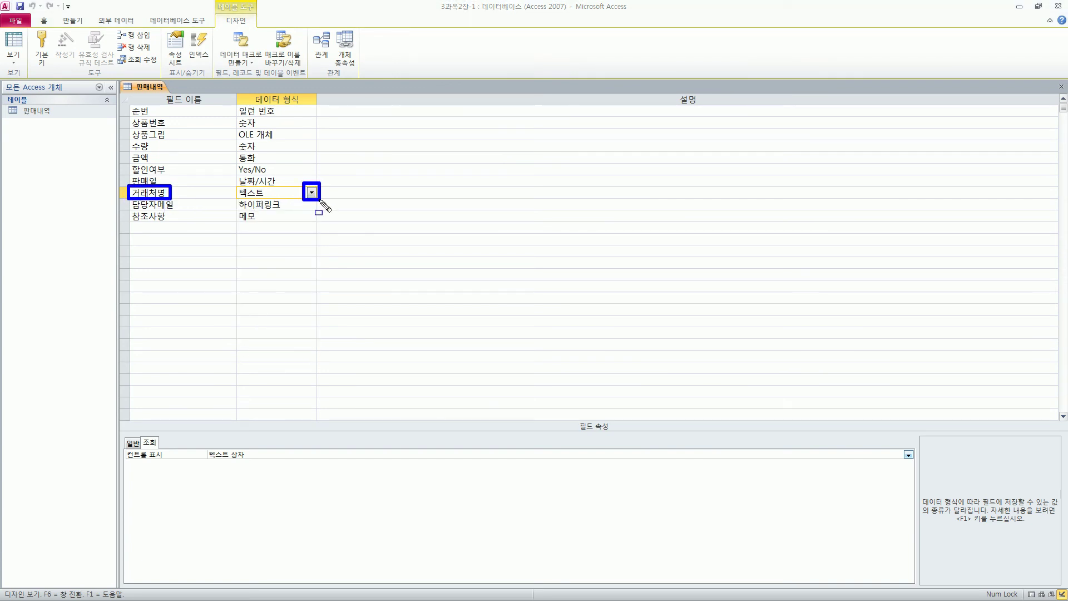
Start the Lookup Wizard (조회 마법사) as the data type of the 거래처명 field and allow the wizard content to open.
left_click(311, 192)
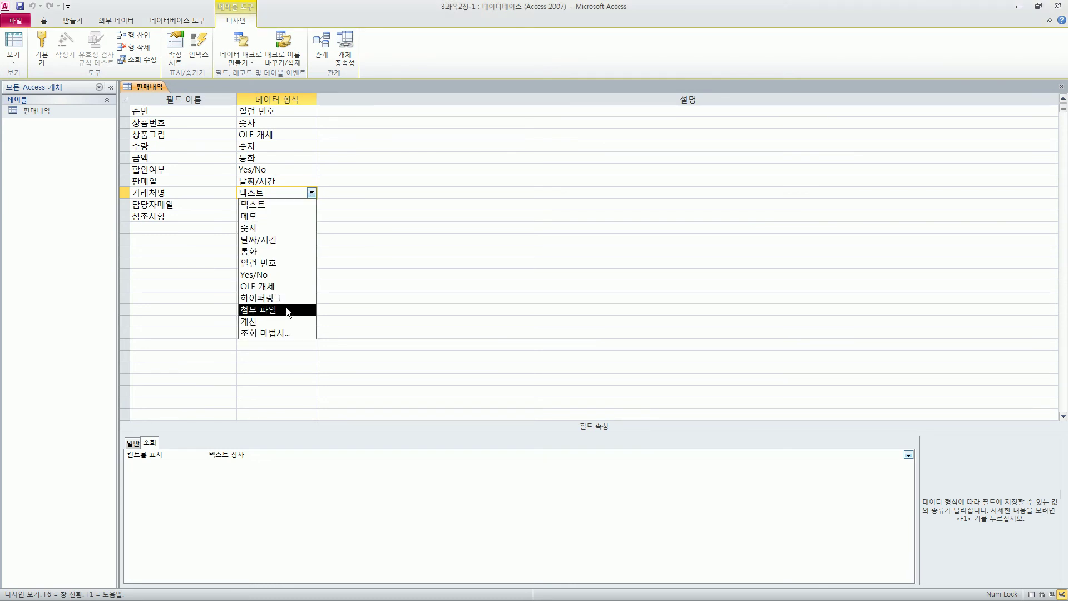
left_click(278, 332)
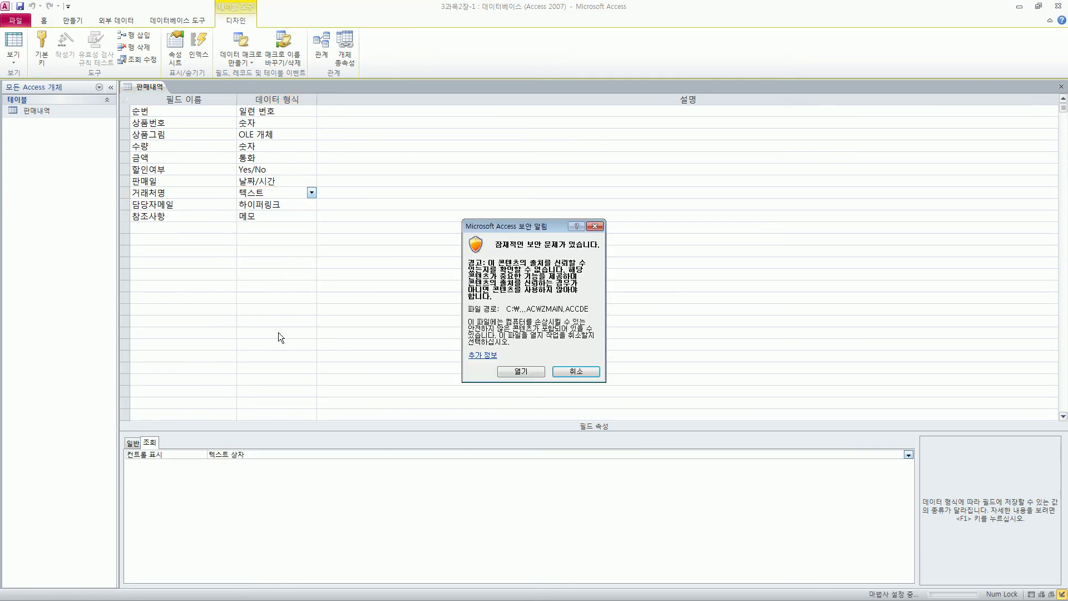
left_click_drag(522, 226, 410, 165)
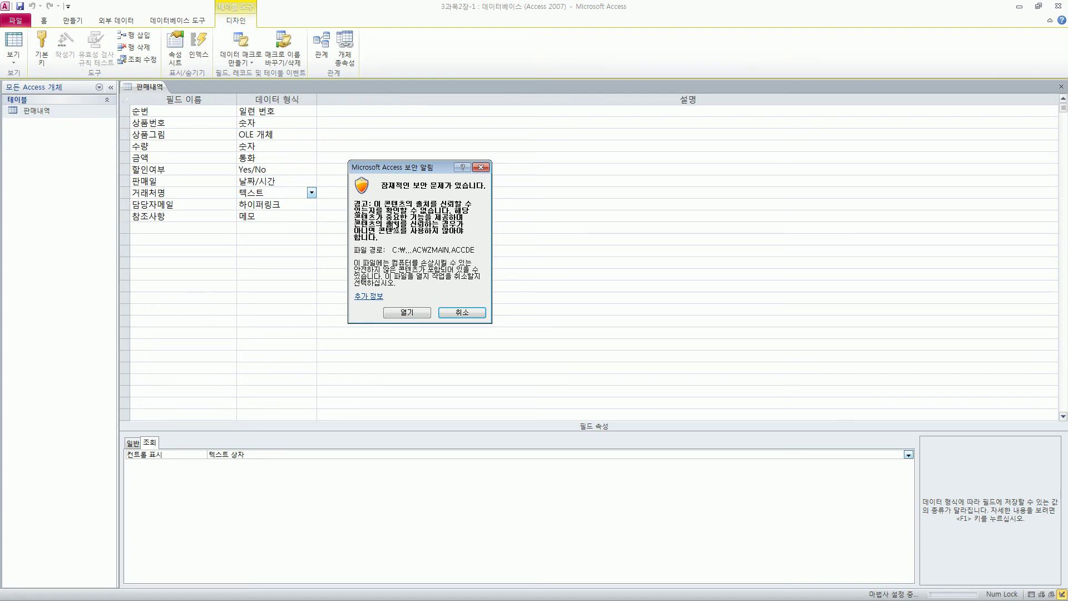
left_click(407, 314)
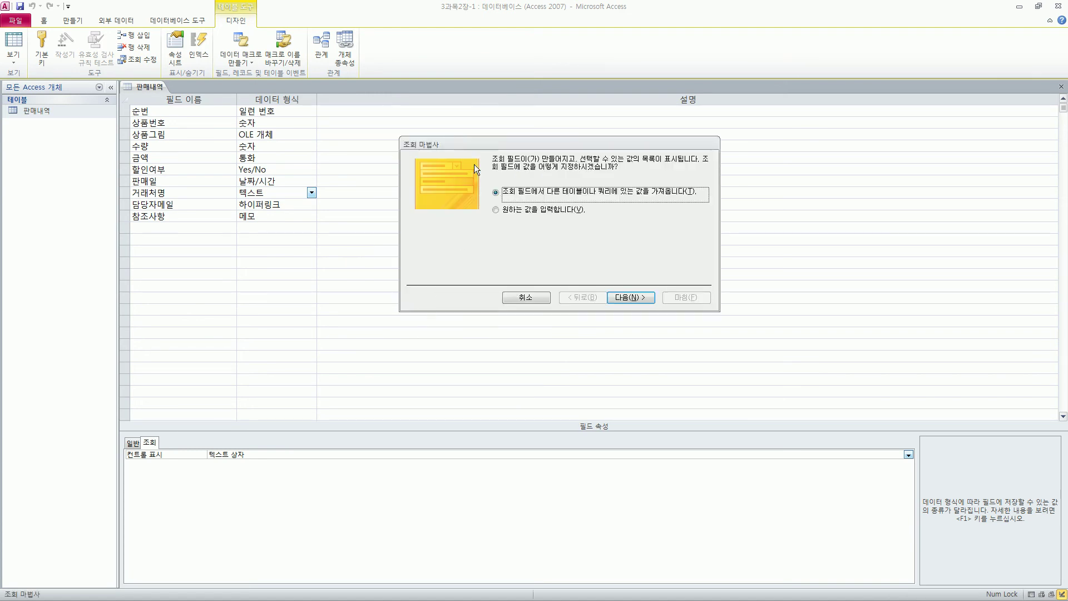
Choose to enter the desired values manually (원하는 값을 입력합니다) as the lookup source and proceed to the value list.
left_click_drag(472, 145, 289, 198)
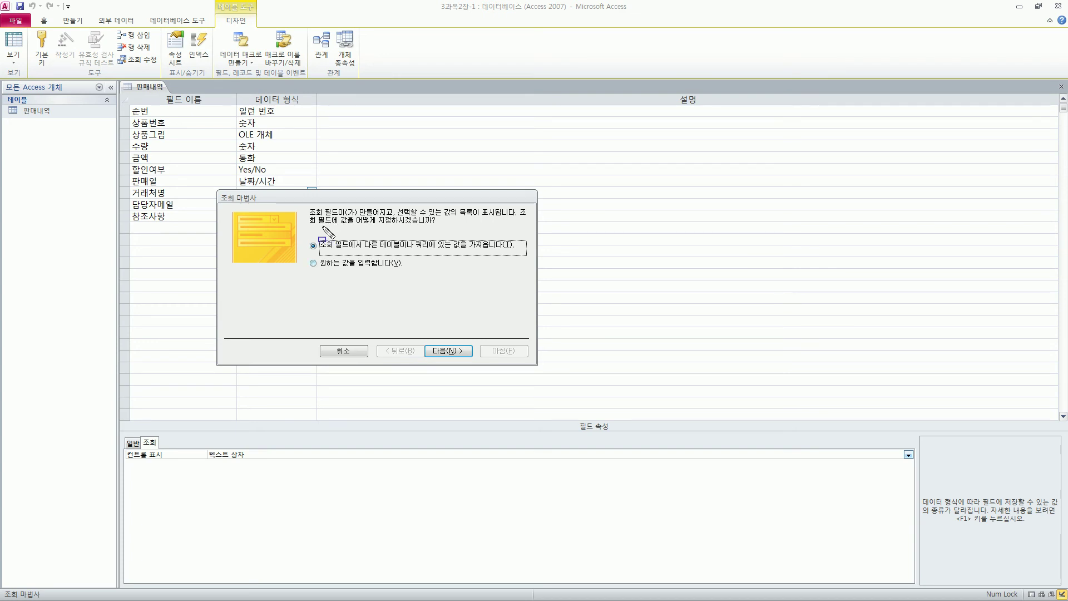
left_click_drag(317, 225, 440, 226)
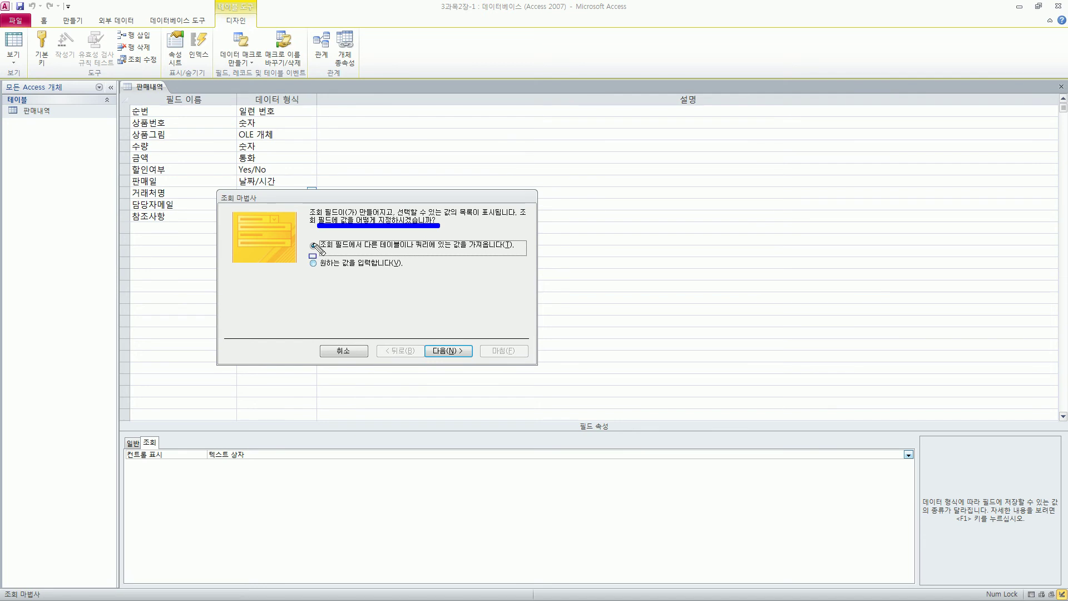
left_click_drag(366, 250, 476, 251)
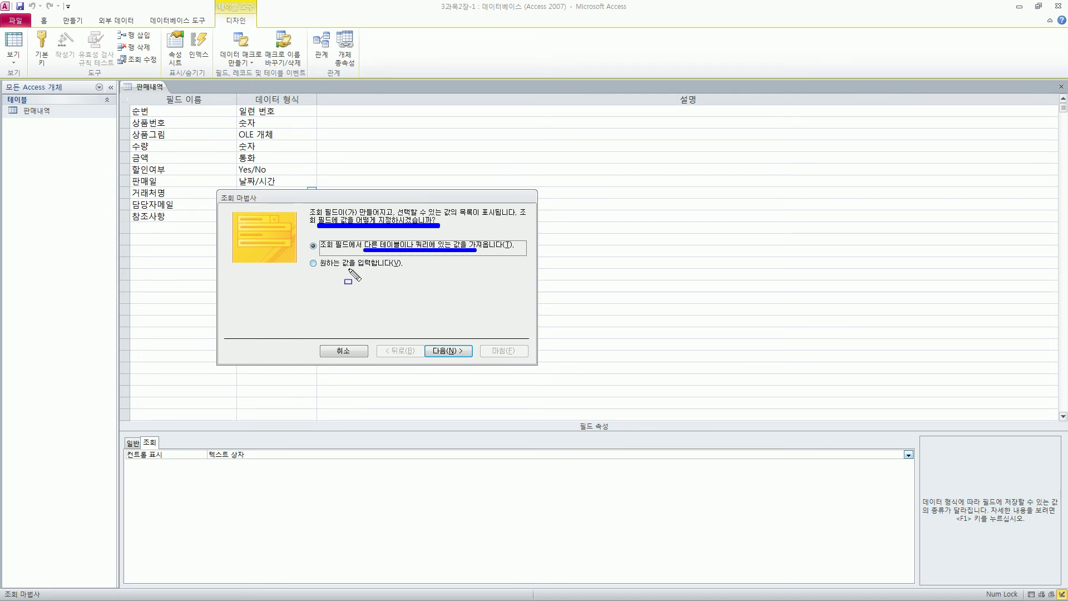
left_click_drag(318, 269, 396, 269)
left_click_drag(305, 256, 319, 270)
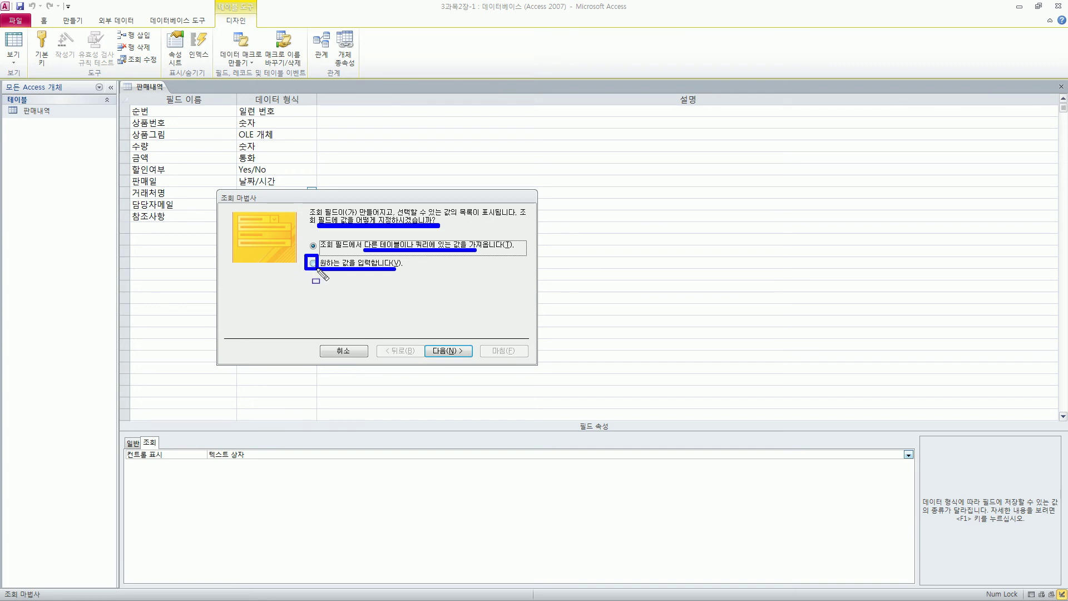
key("Escape")
left_click(313, 263)
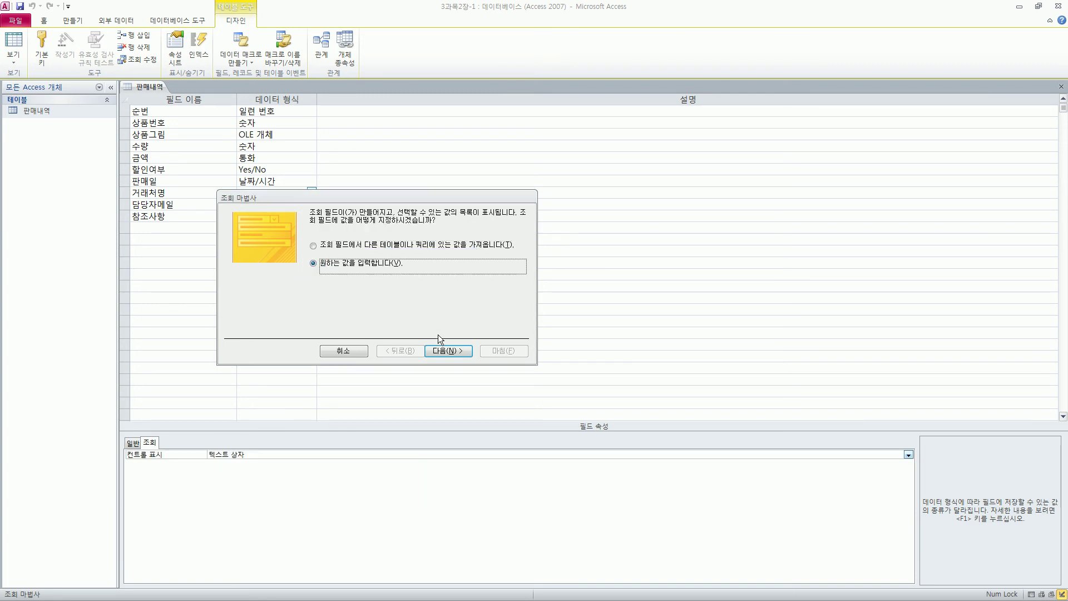
left_click(449, 351)
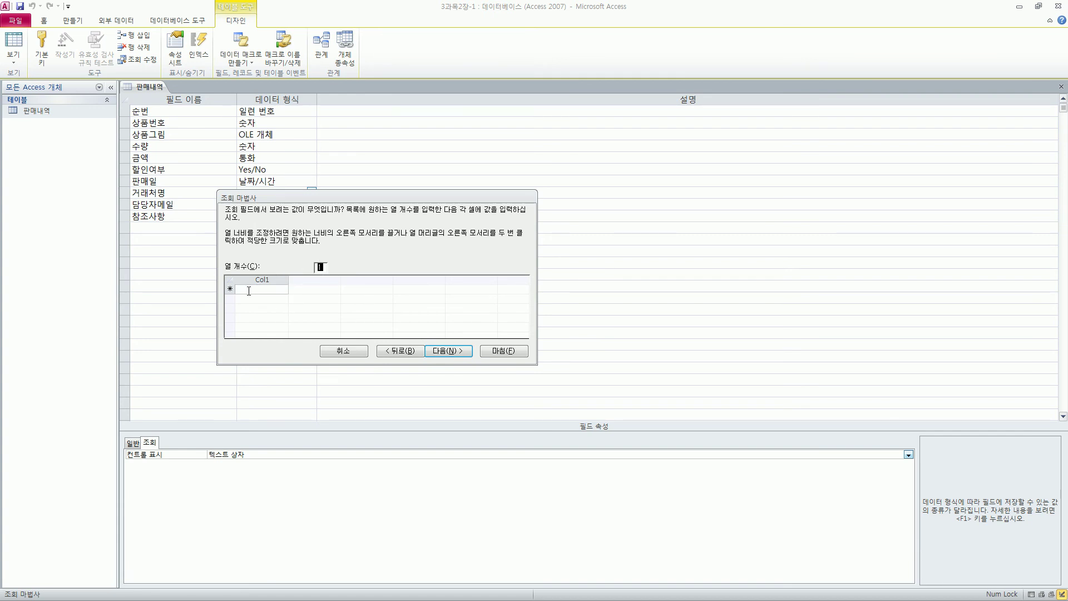
Fill the first five rows of the lookup list's single column with 가남, 개성, 동아후로킹, 리치 and 멀티클럽.
left_click(249, 290)
left_click(270, 290)
type("가남")
key("Down")
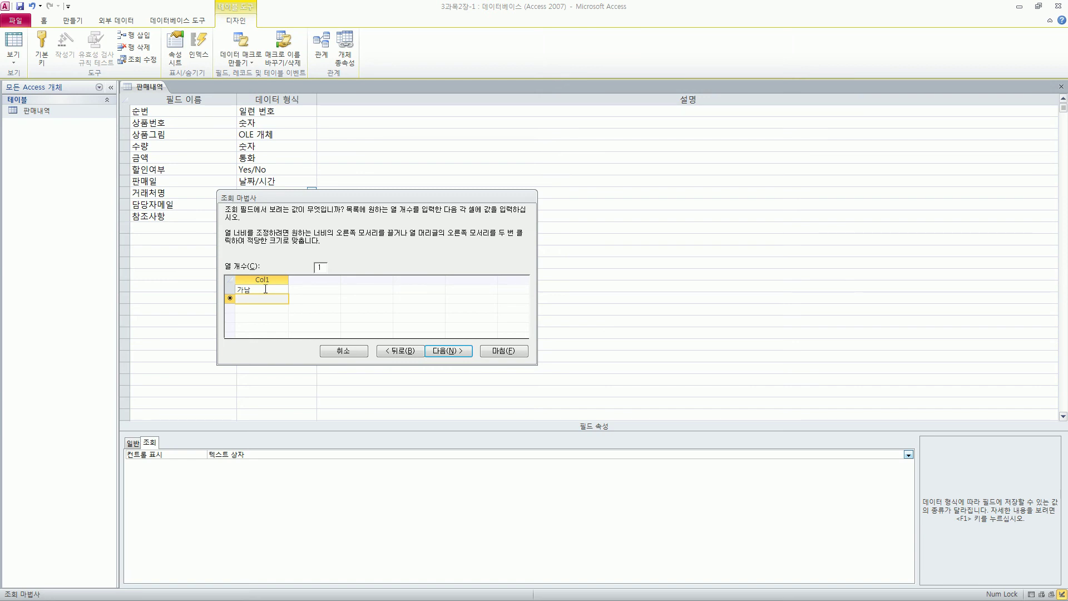
type("개성")
key("Down")
type("동아")
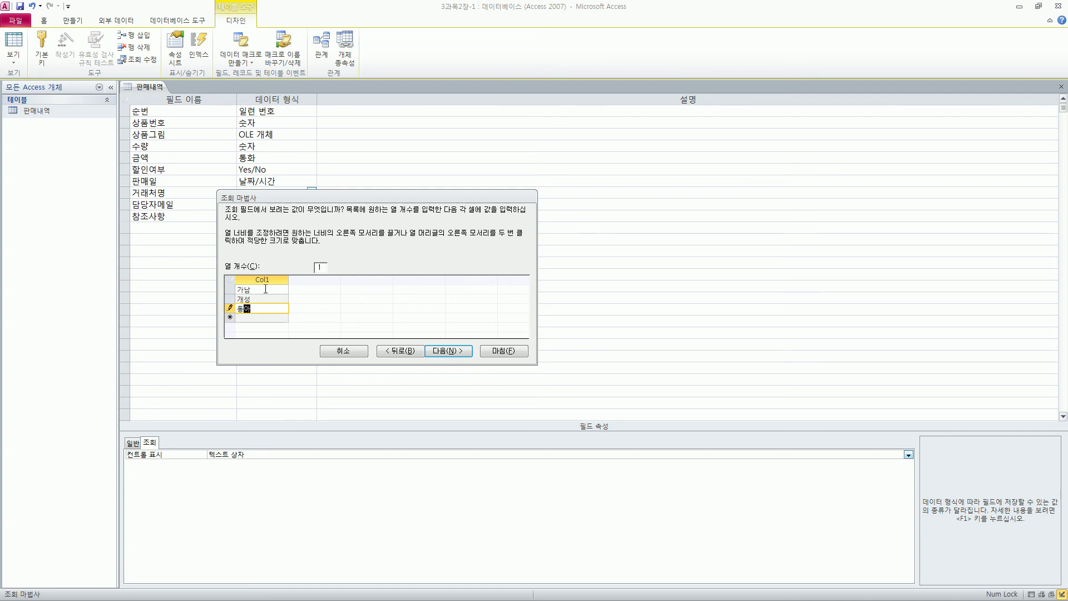
type("름로링")
key("Down")
type("리치")
key("Down")
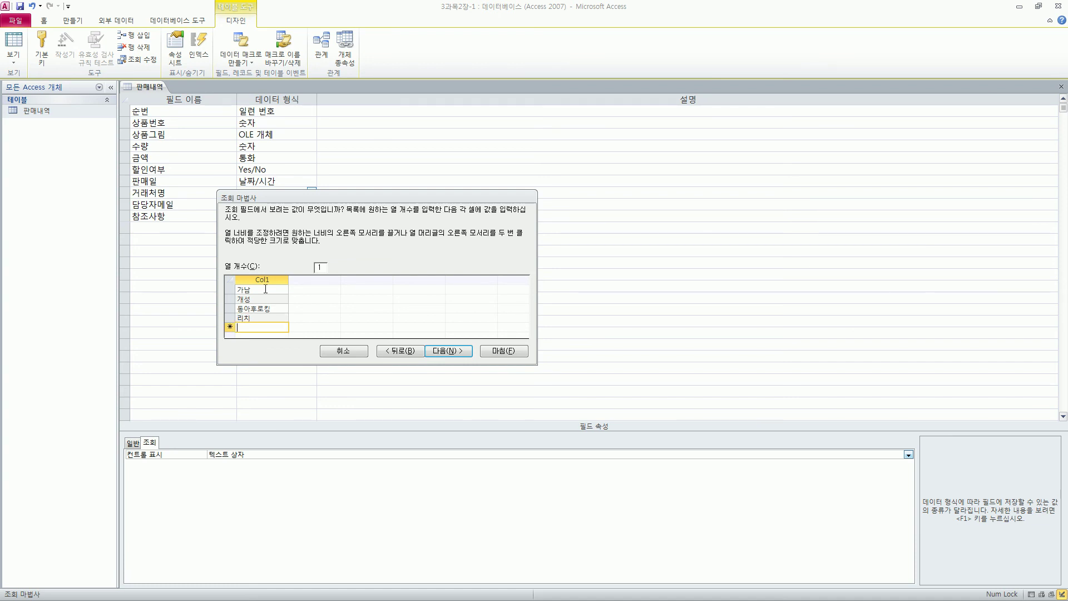
type("티클럽")
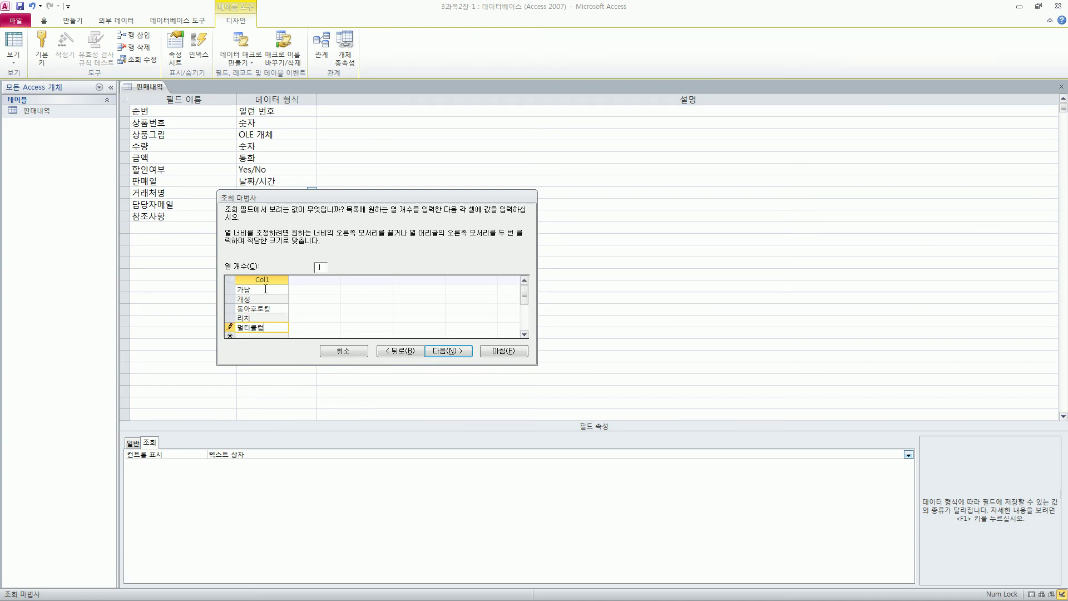
Add 명승, 상아, 시공테크, 시테 and 아이캔21 as the next rows of the lookup value list.
key("Down")
type("명승")
key("Down")
type("ㅅ")
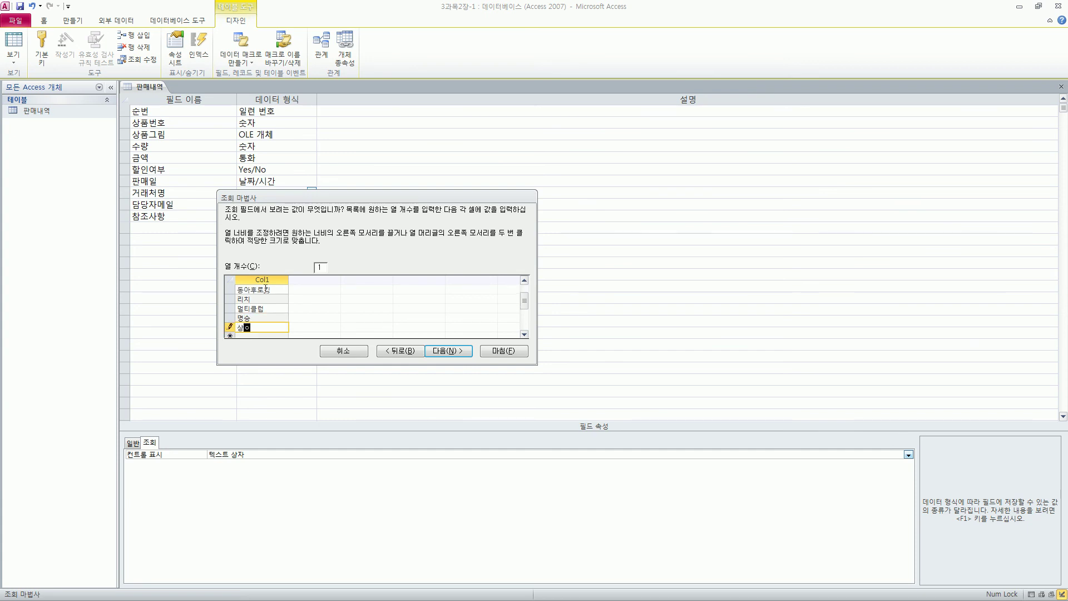
key("Down")
type("ㅅ")
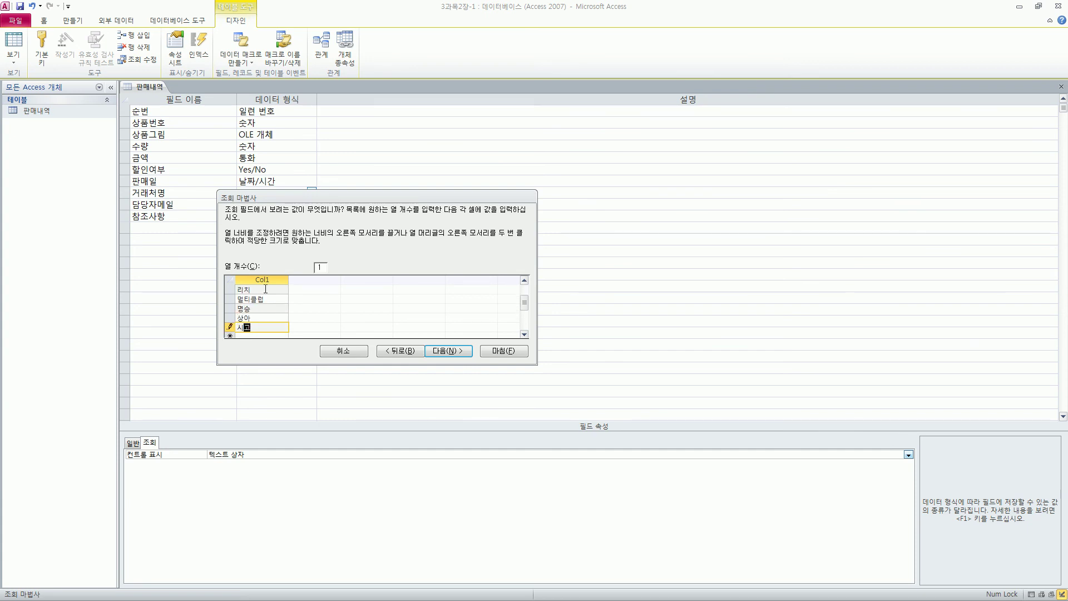
type("공테크")
key("Down")
type("시테")
key("Down")
type("아")
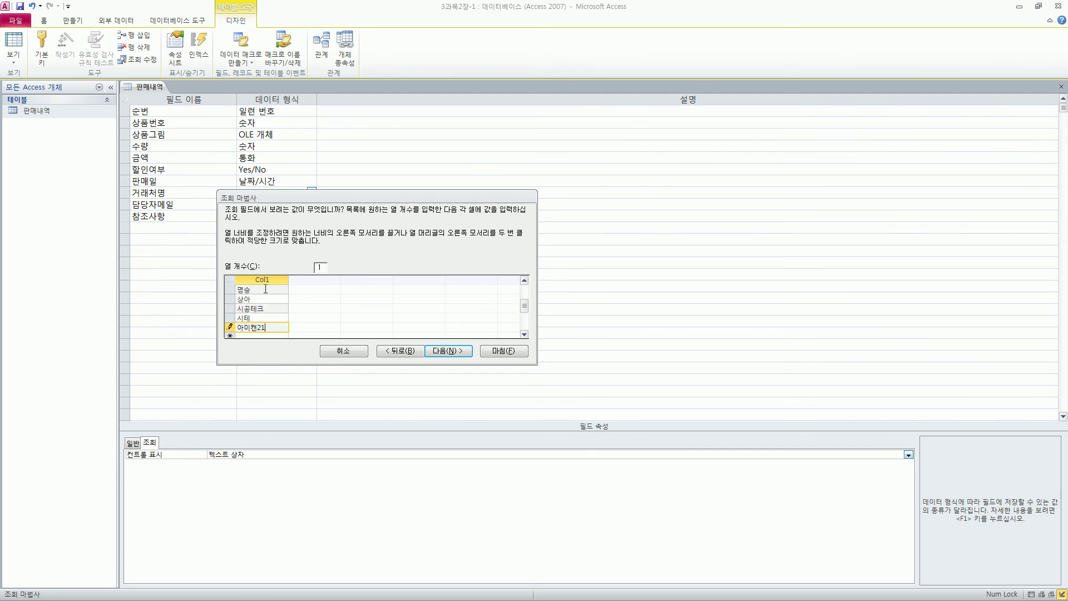
Complete the 아이캔21 row and add 웅전 and 재호상사 as the next rows of the lookup value list.
type("이캔21")
key("Down")
type("동")
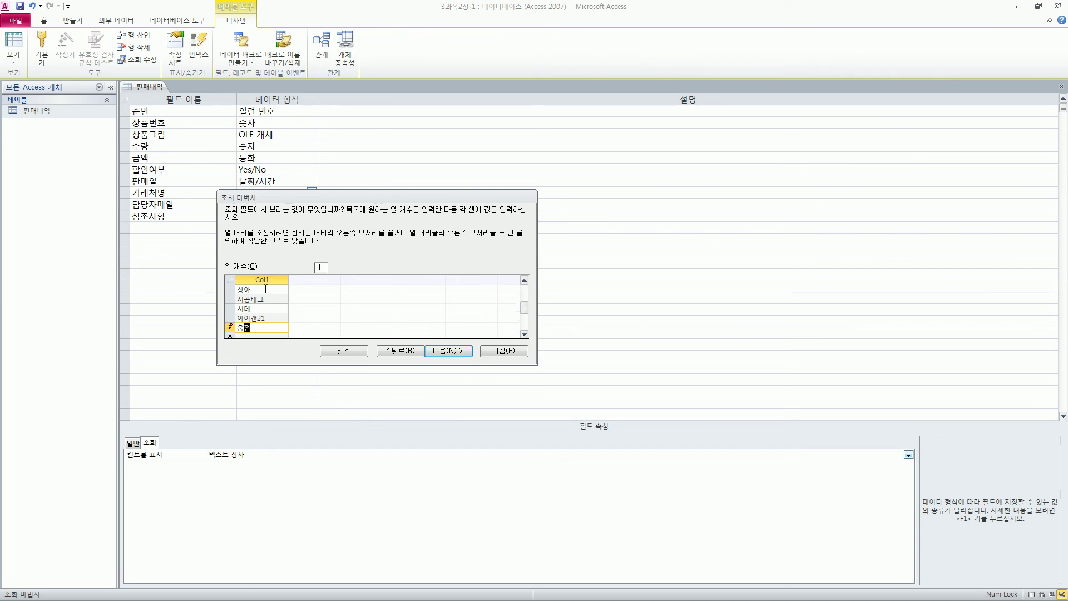
type("전")
key("Down")
type("재흐")
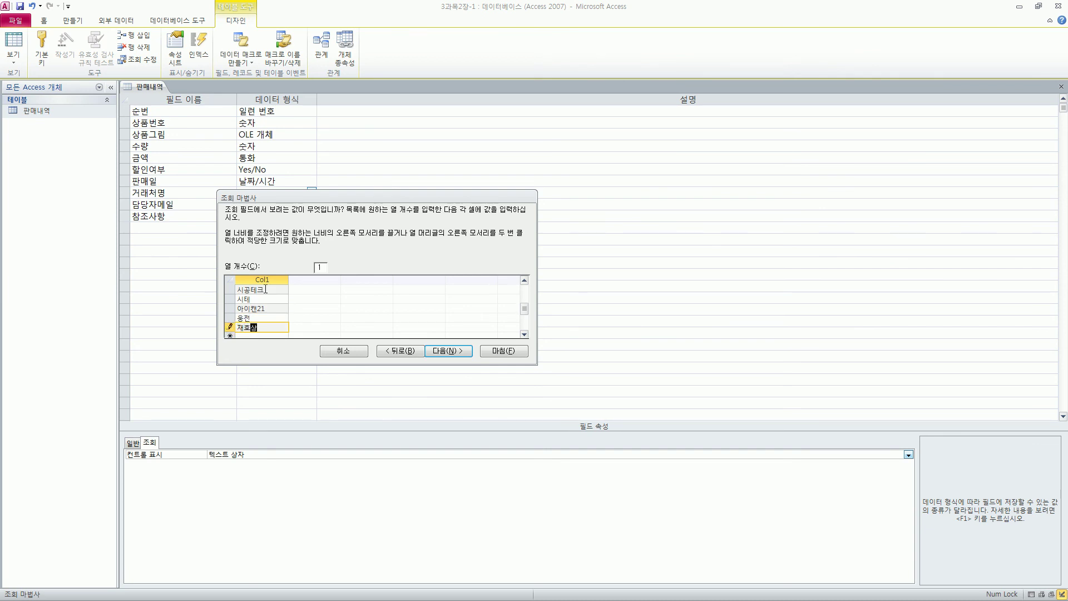
type("상사")
key("Down")
Add 코닉스, 텔로윈 and 한울 as the last rows of the lookup value list and proceed to the label settings.
type("코")
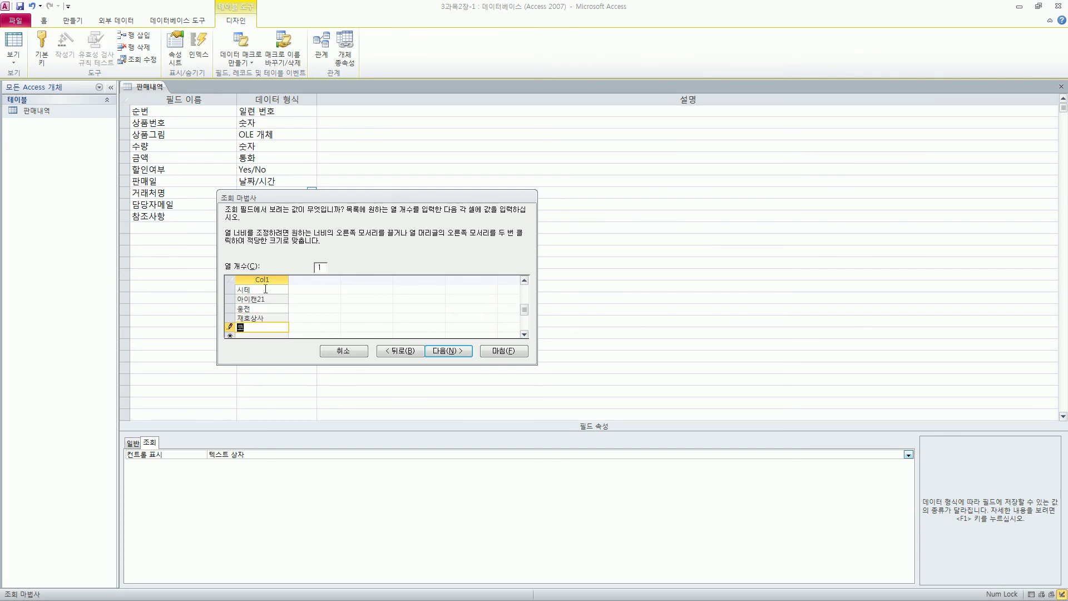
type("닉스")
key("Return")
type("텔로원")
key("Return")
type("한우")
left_click(445, 352)
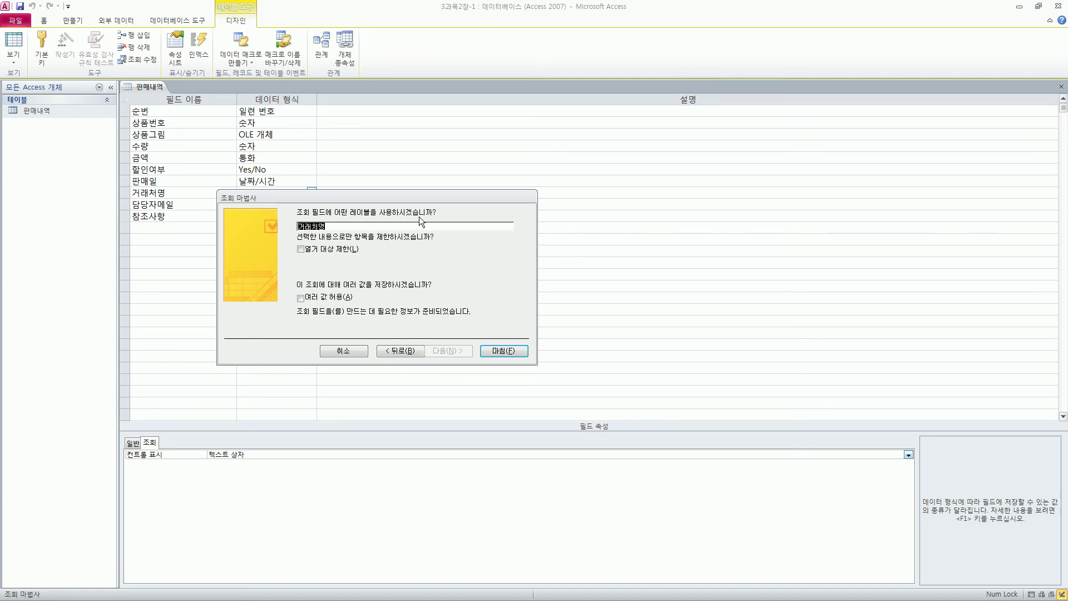
Keep 거래처명 as the lookup field's label and finish the Lookup Wizard.
left_click(332, 227)
left_click_drag(331, 226, 264, 224)
left_click(344, 226)
left_click(506, 351)
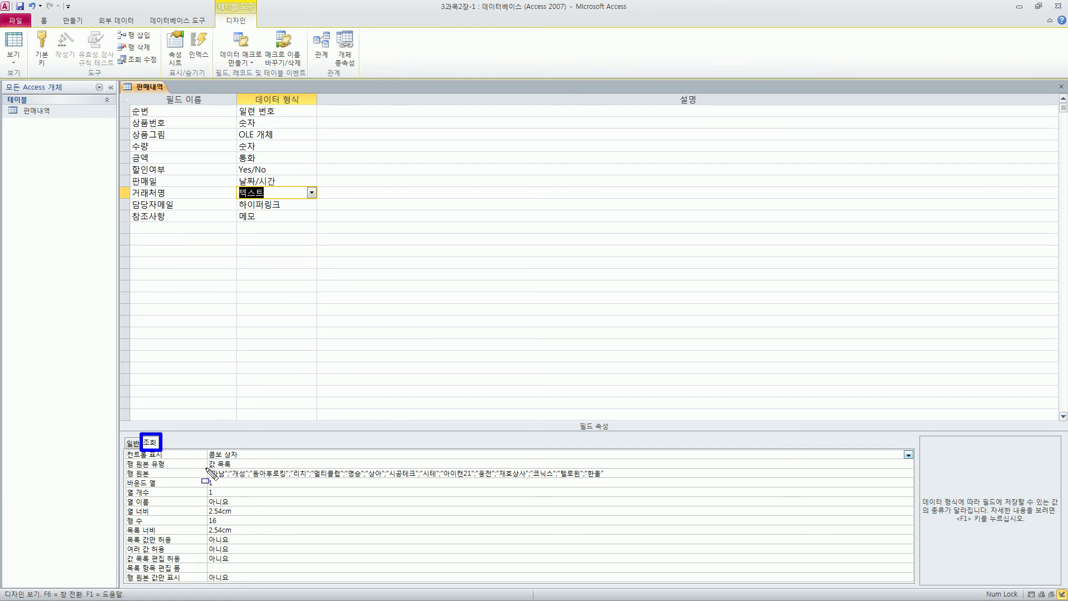
mouse_move(201, 469)
left_mouse_down()
mouse_move(249, 479)
mouse_move(633, 481)
left_mouse_up()
left_click_drag(199, 443, 244, 458)
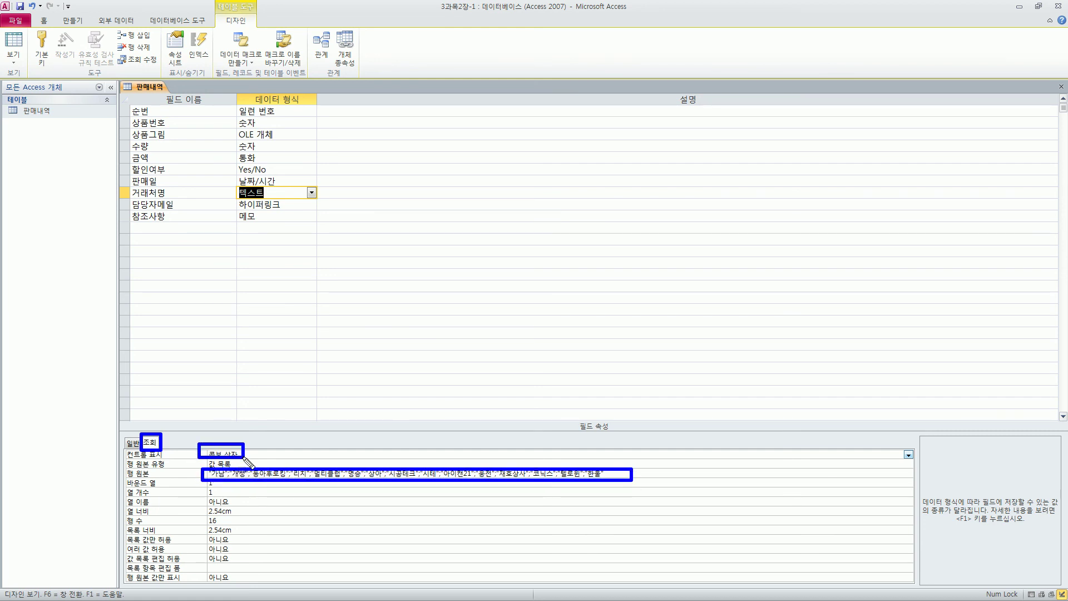
left_click(205, 460)
left_click_drag(207, 462, 236, 468)
left_click(196, 476)
mouse_move(196, 477)
left_mouse_down()
mouse_move(251, 492)
mouse_move(248, 516)
mouse_move(199, 525)
mouse_move(239, 516)
mouse_move(253, 525)
mouse_move(252, 515)
mouse_move(201, 531)
mouse_move(244, 525)
mouse_move(200, 573)
mouse_move(243, 582)
left_mouse_up()
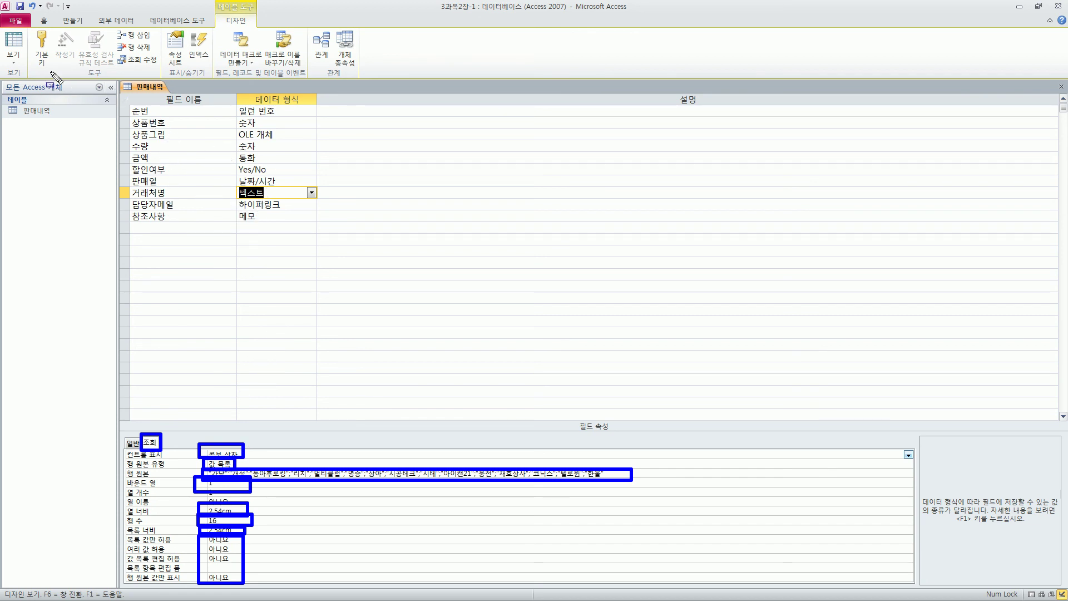
left_click_drag(3, 29, 32, 58)
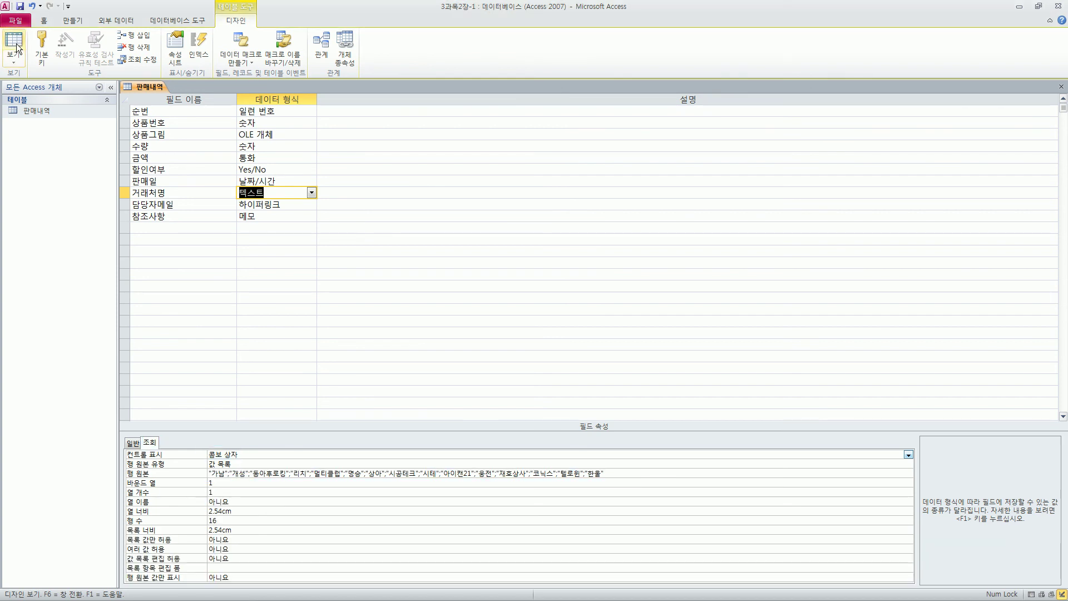
Switch the 판매내역 table to Datasheet view, saving the design changes.
left_click(22, 47)
key("Escape")
left_click(19, 45)
left_click_drag(516, 285, 225, 235)
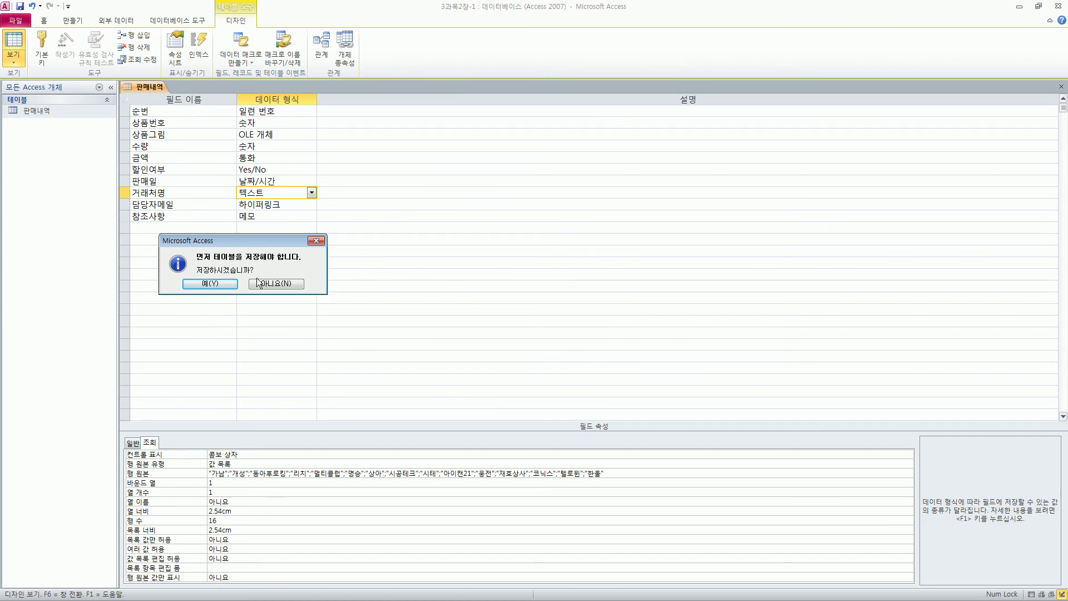
left_click(205, 282)
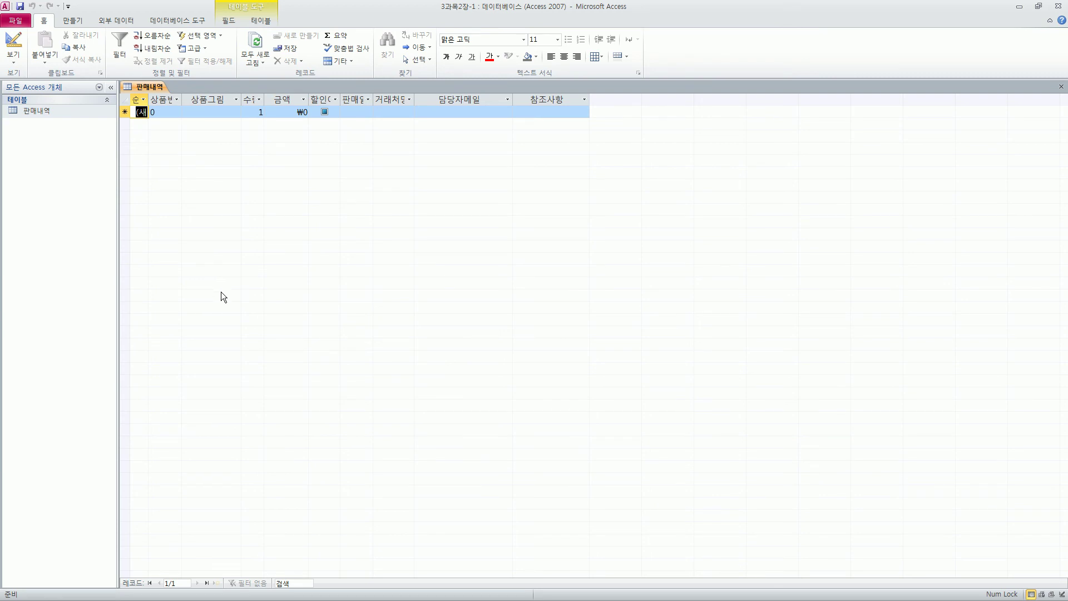
Choose 동아후로킹 from the lookup list in the new record's 거래처명 field.
left_click(391, 112)
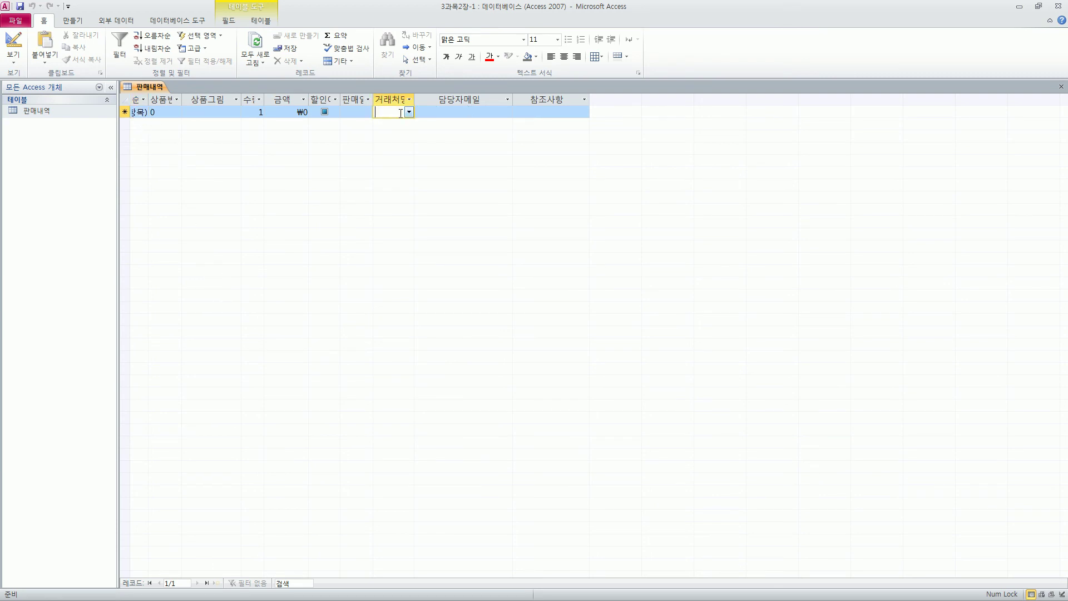
left_click(409, 113)
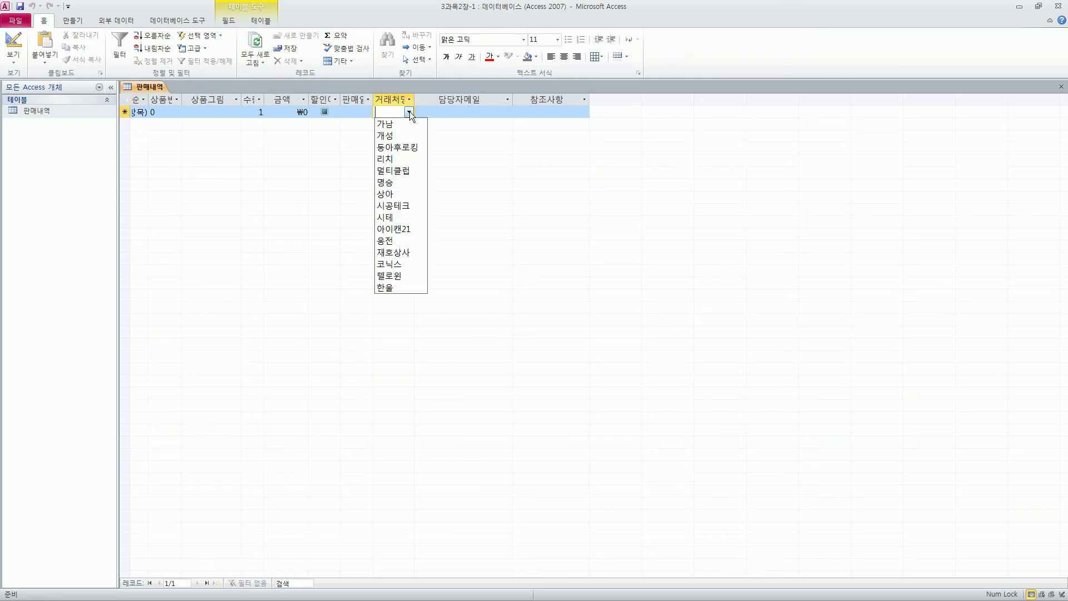
left_click(410, 146)
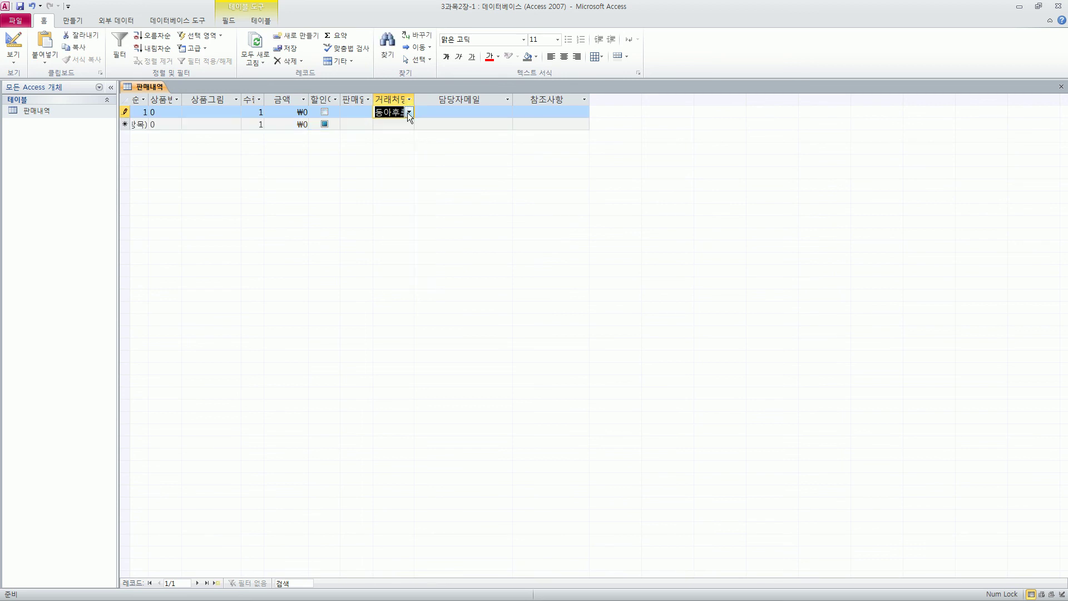